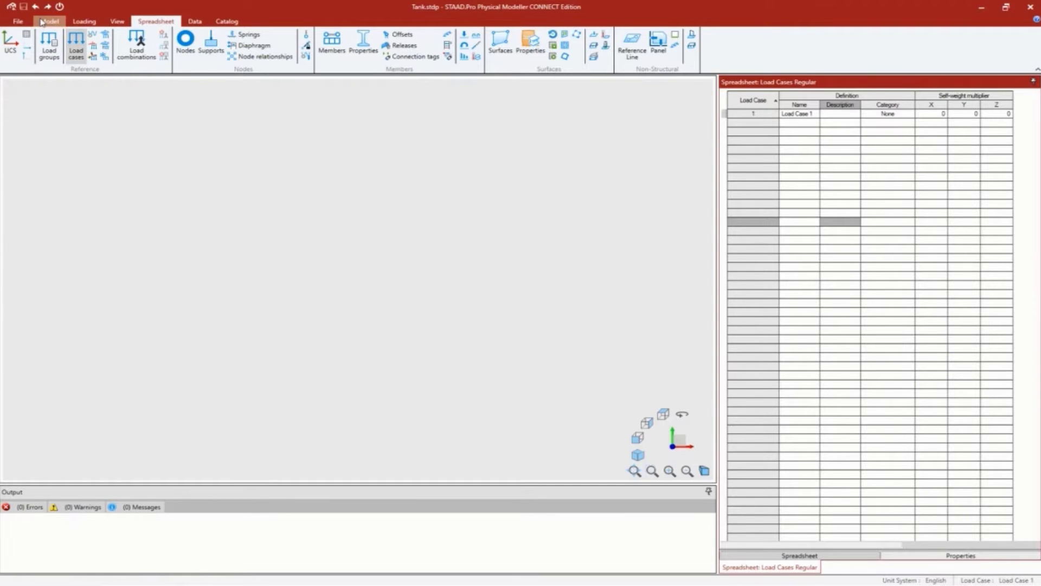
Open the Structure Wizard from the physical model and set the tank's number of compartments to 3
left_click(43, 22)
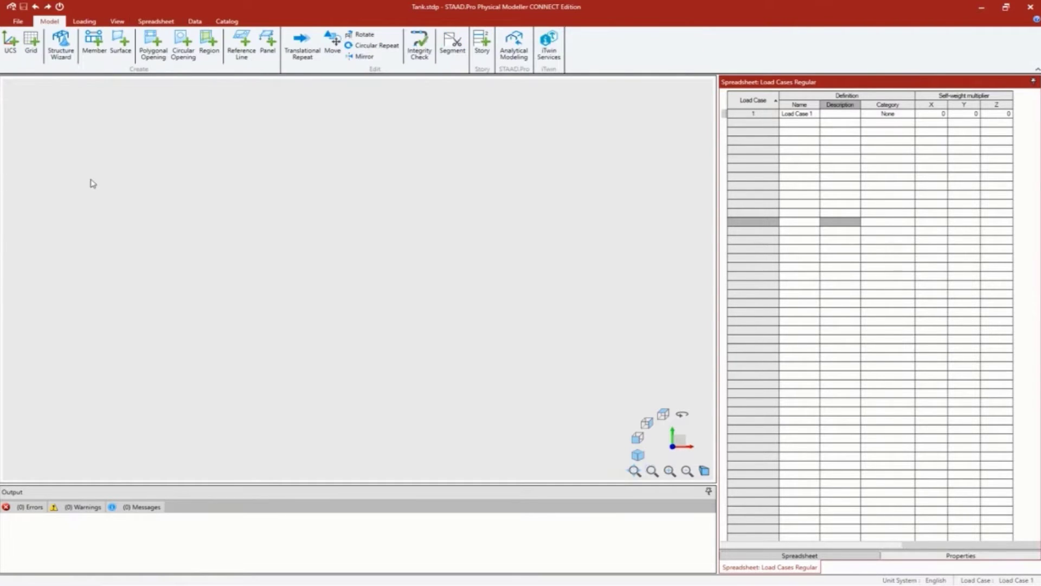
left_click(64, 46)
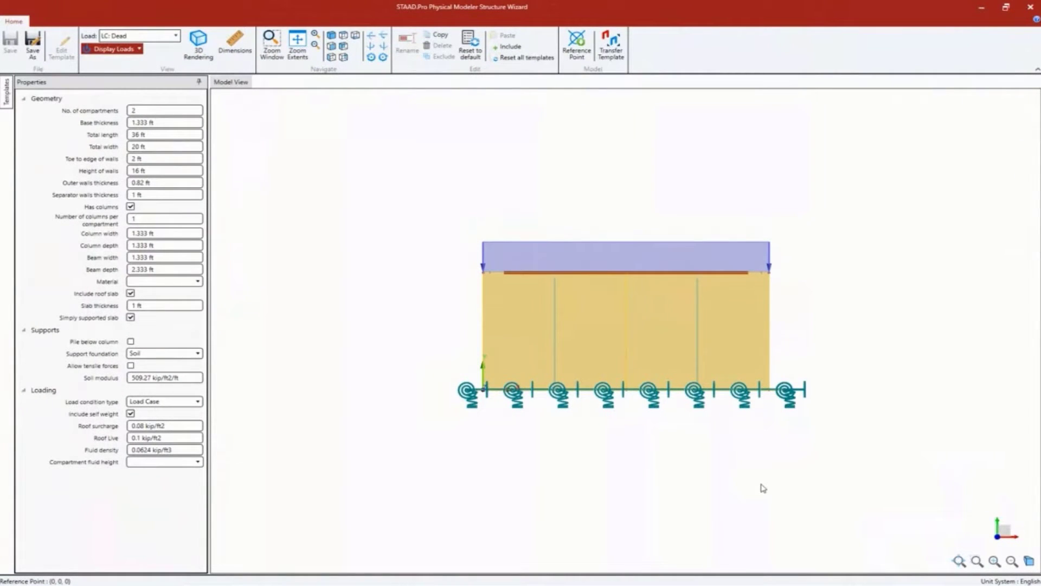
middle_click_drag(820, 290, 783, 333)
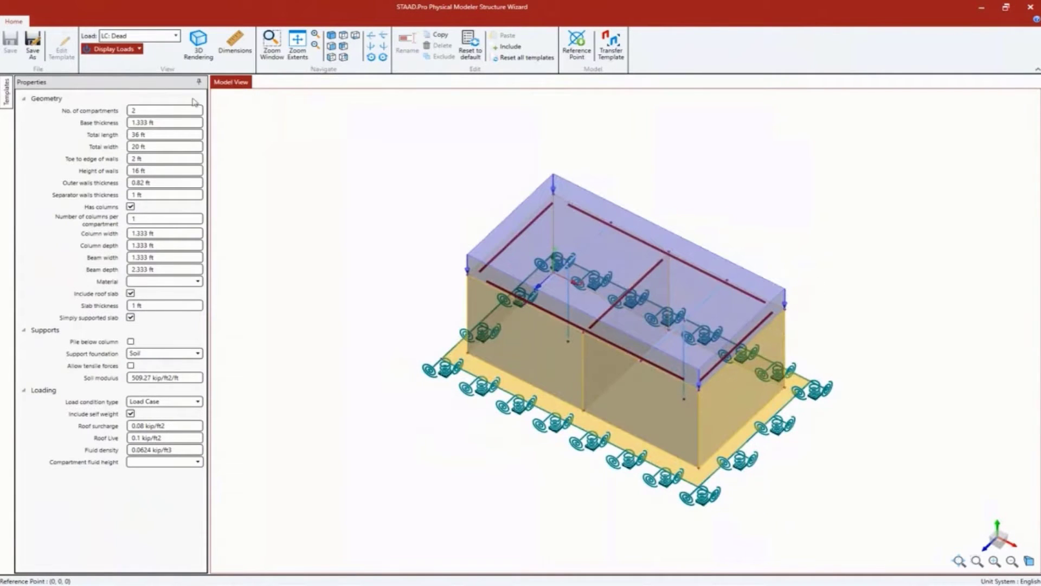
left_click(178, 110)
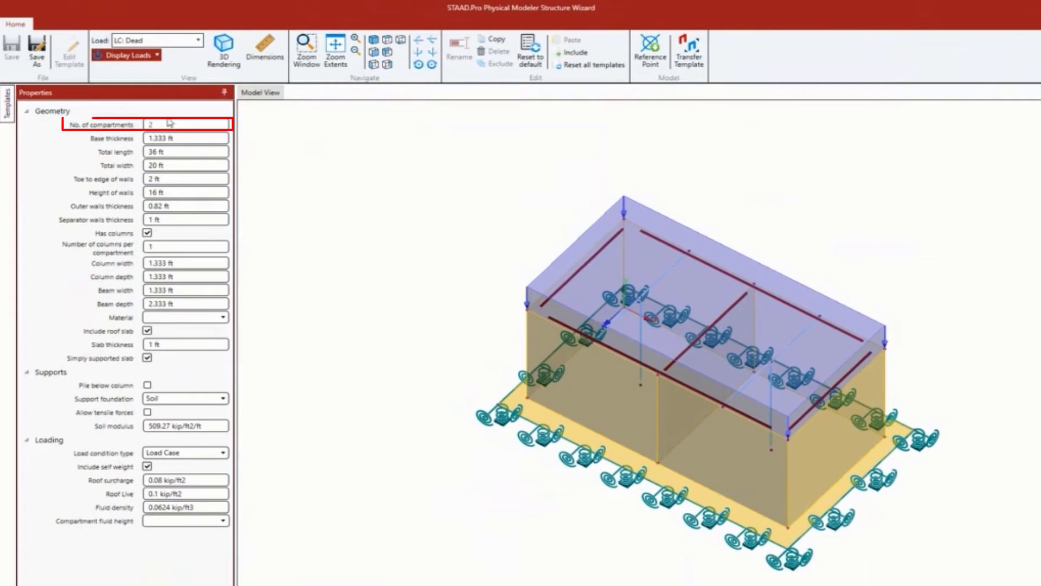
type("3")
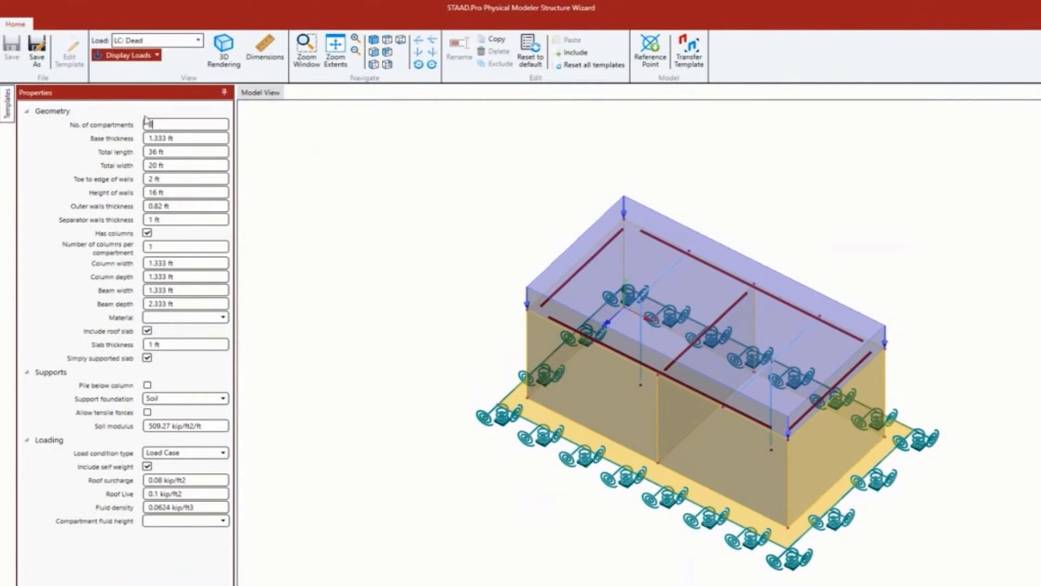
Set the tank's base thickness to 18 in and its total length to 40 ft
left_click(188, 138)
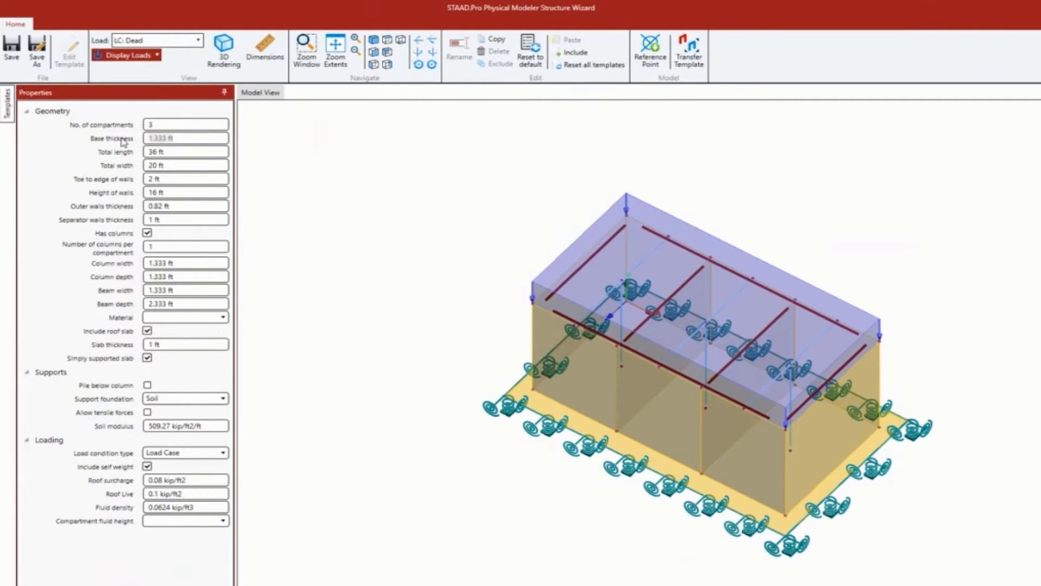
key("BackSpace")
type("18 in")
left_click(165, 152)
type("40")
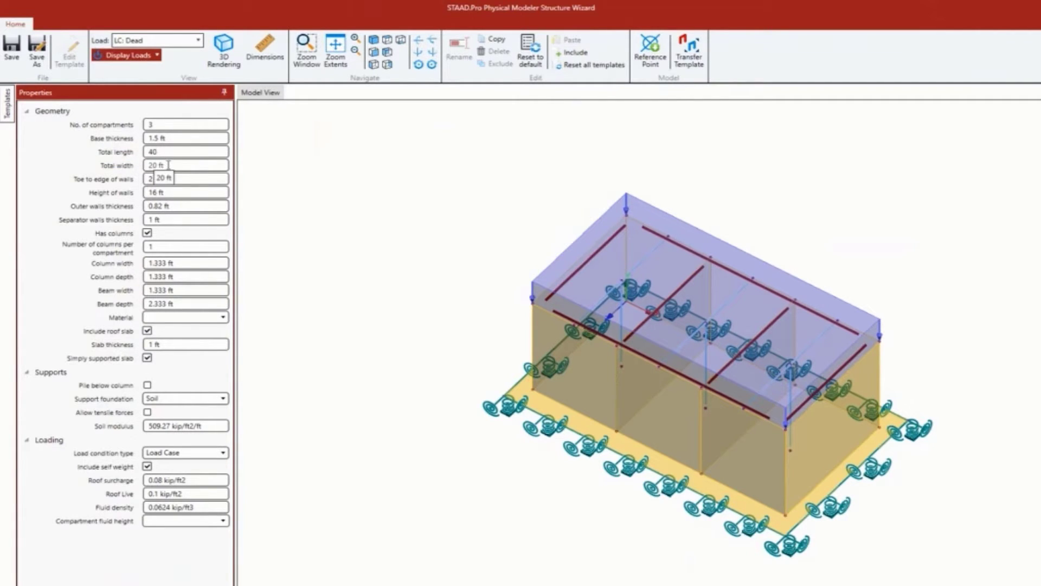
key("Tab")
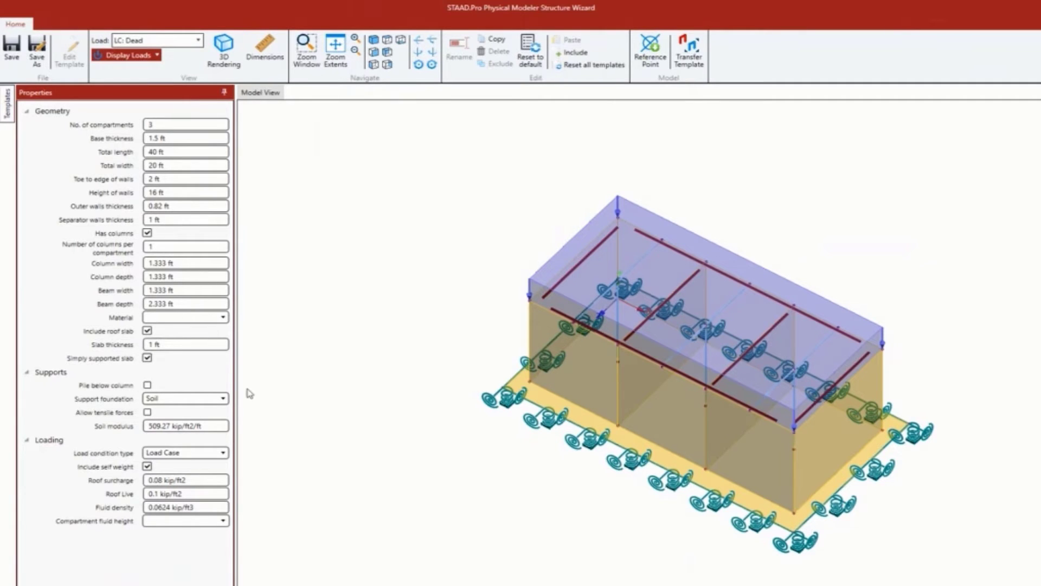
Try the tank without columns, restoring the columns option after the check
left_click(147, 234)
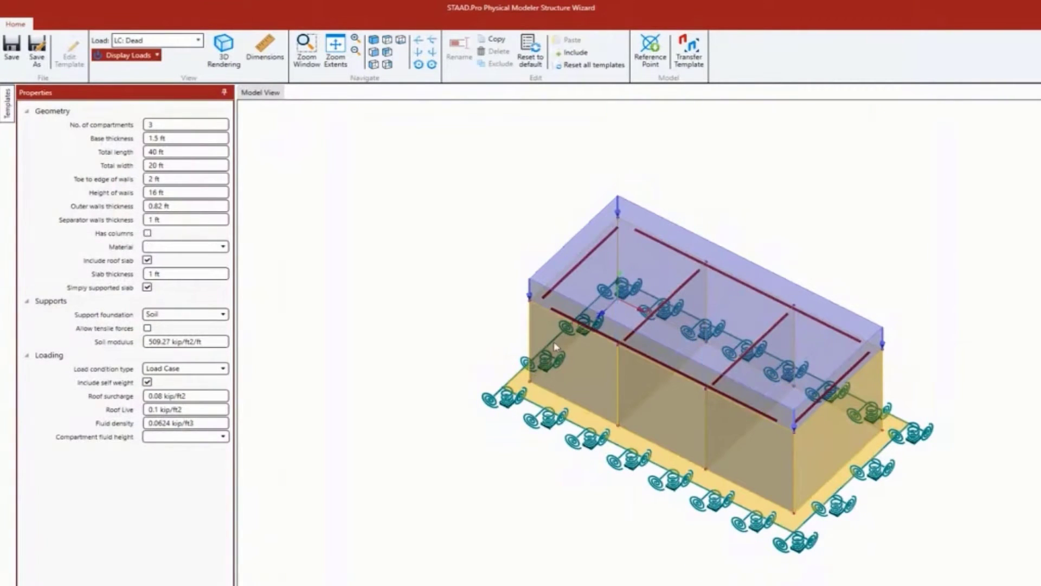
key("space")
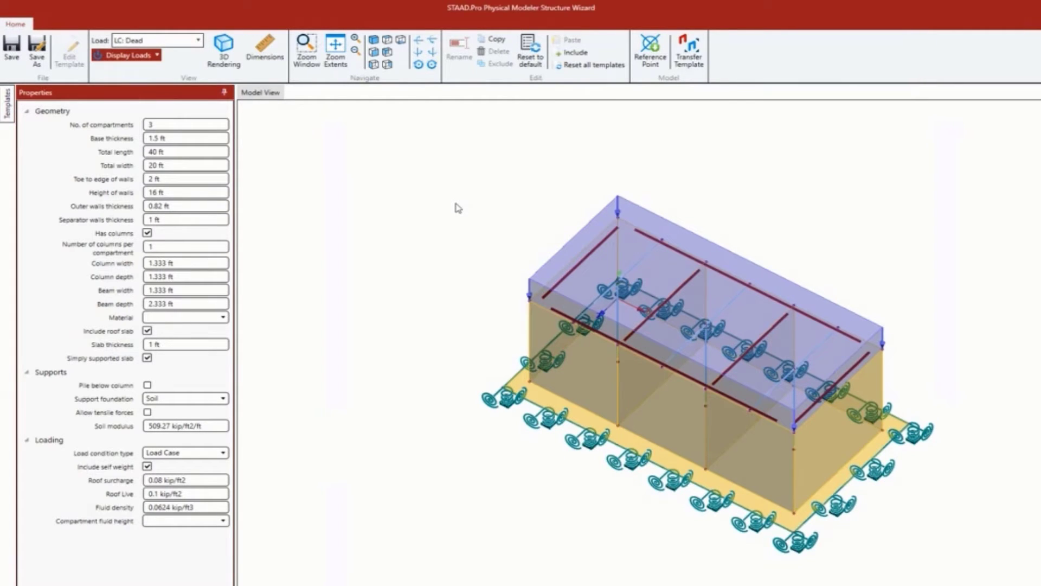
Save the tank template and add the standard Concrete material from the catalog to the physical model
left_click(15, 59)
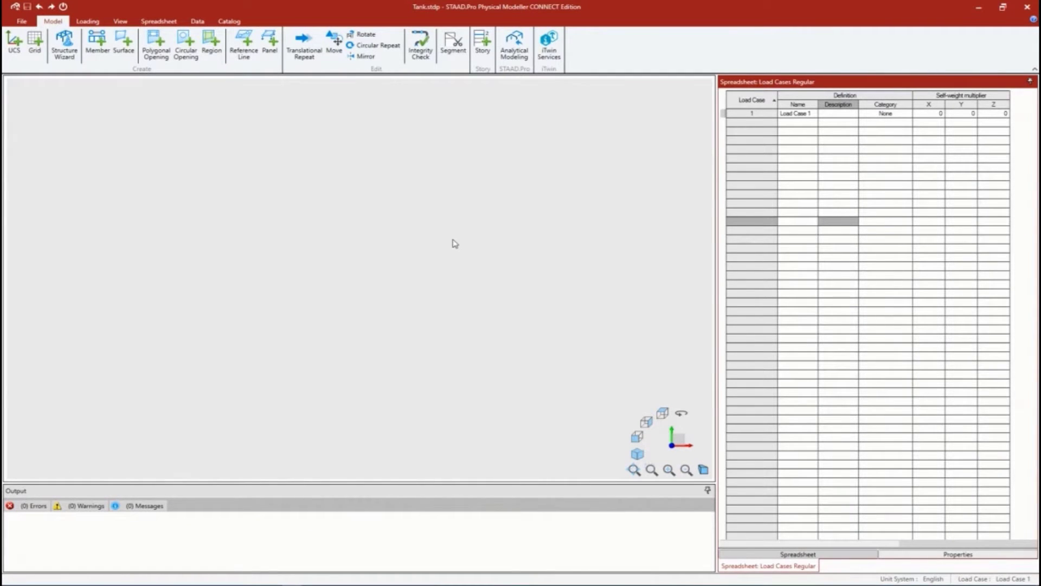
left_click(230, 22)
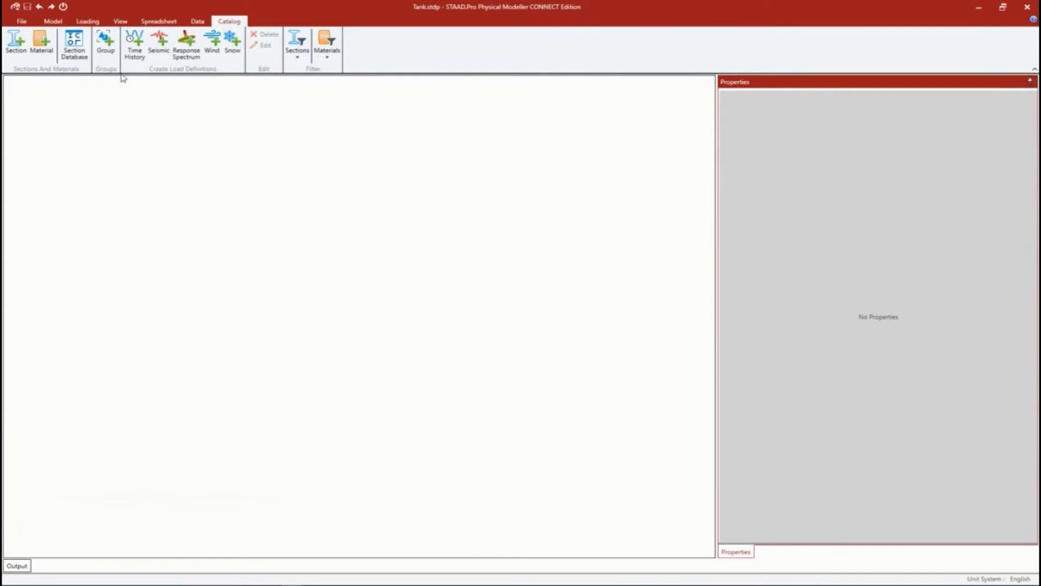
left_click(41, 52)
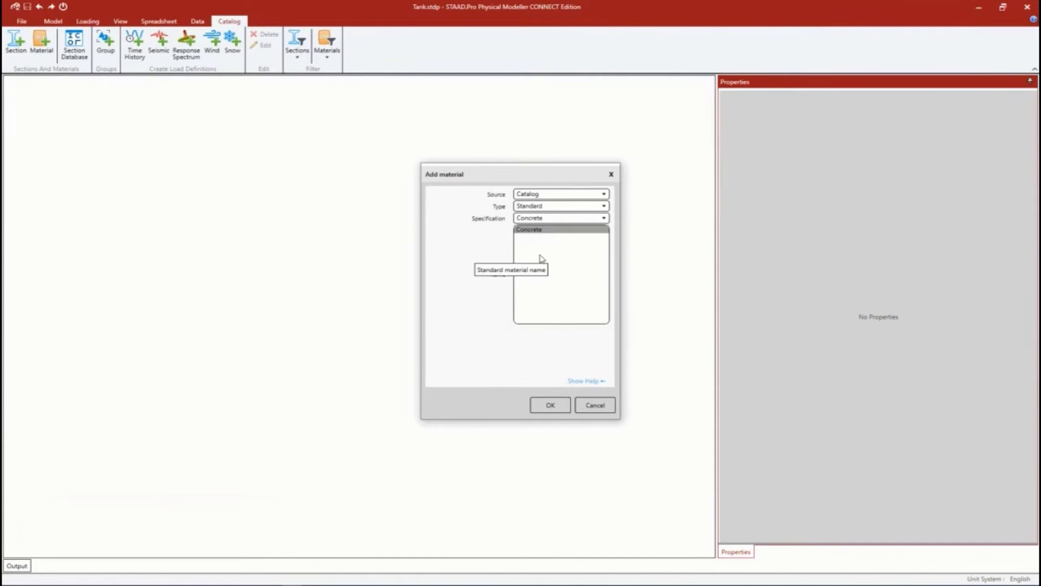
left_click(550, 406)
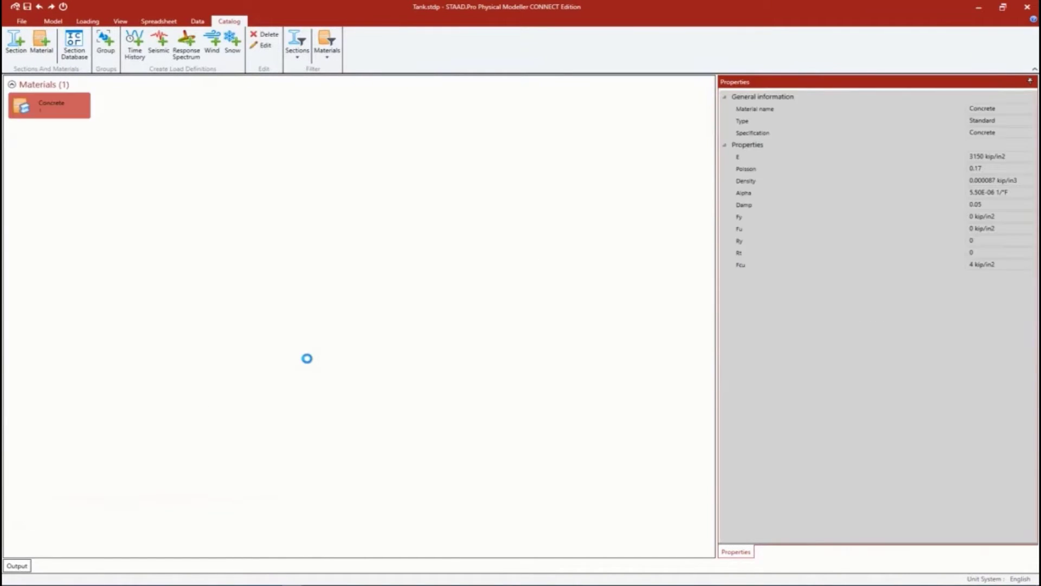
Reopen the Structure Wizard and check the tank's material choices, keeping Concrete
left_click(52, 21)
left_click(63, 44)
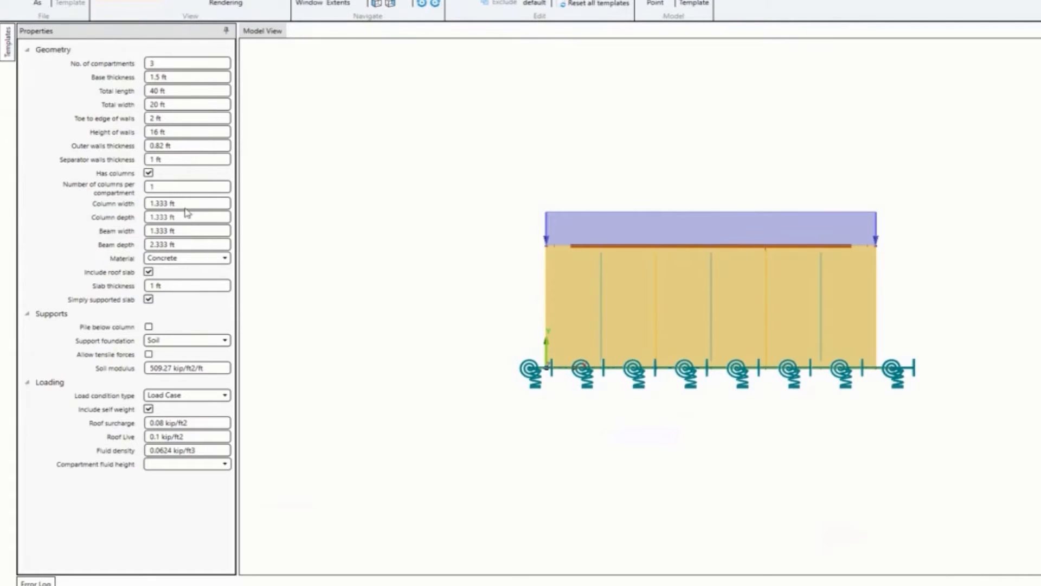
left_click(186, 258)
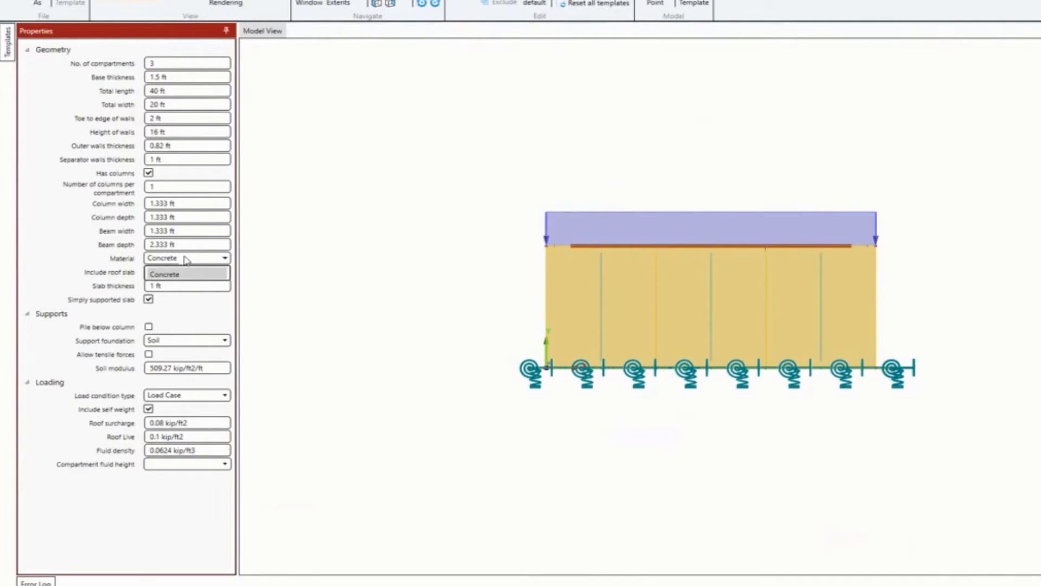
left_click(186, 259)
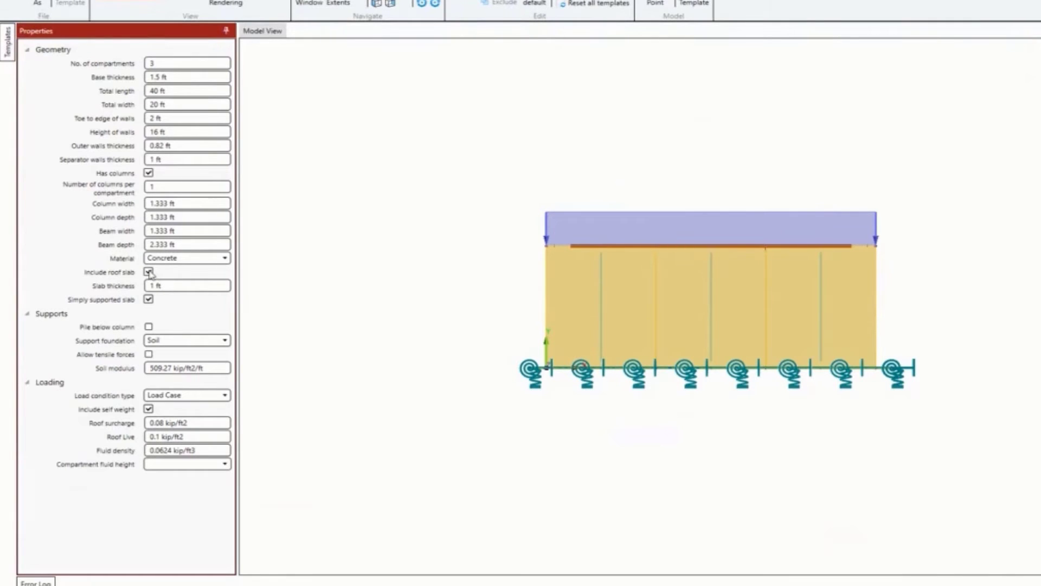
Try the tank without its roof slab, including the slab again after viewing the change
middle_click_drag(827, 259, 702, 325)
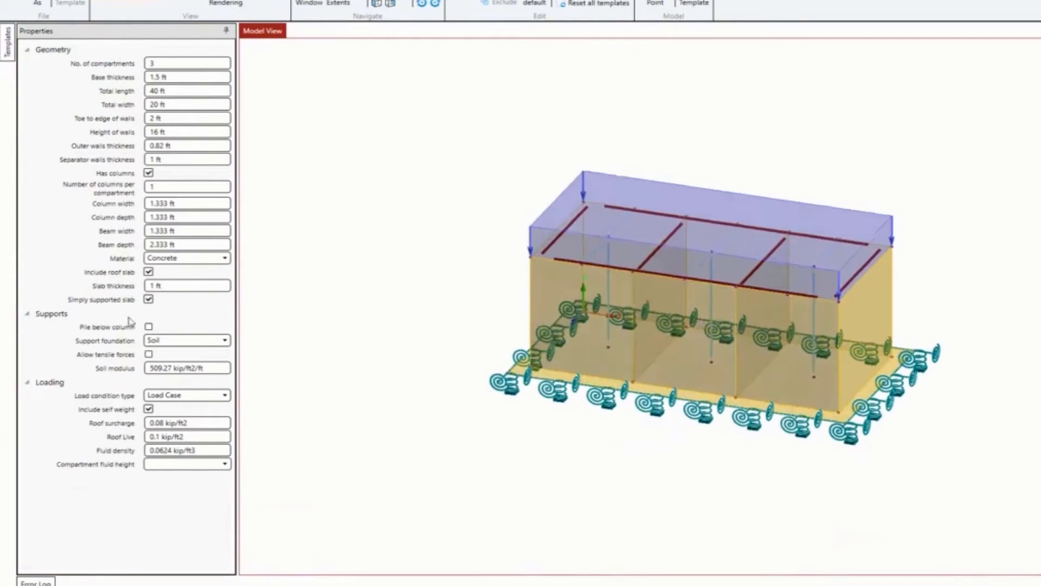
left_click(148, 273)
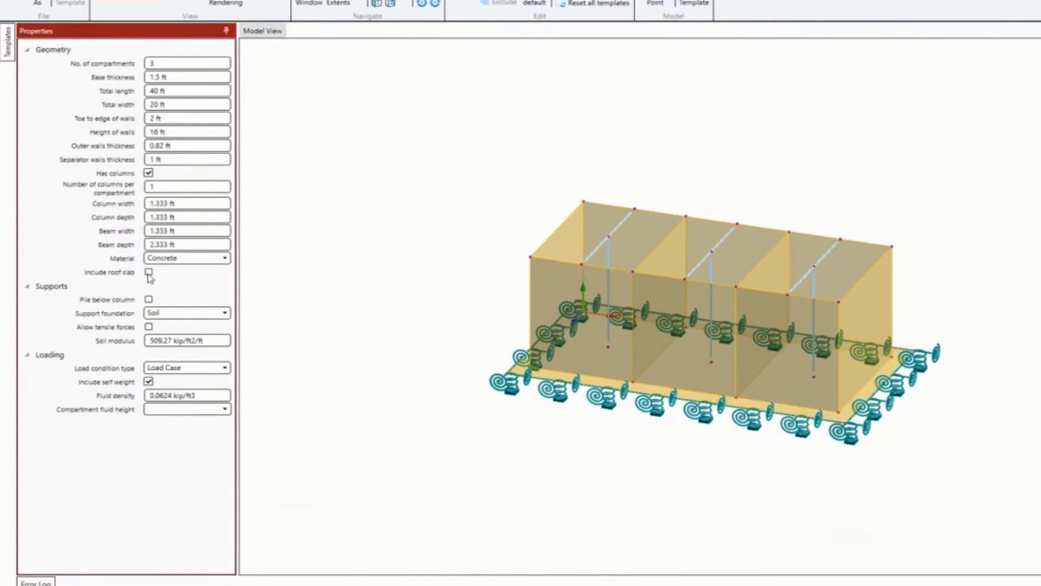
left_click(149, 272)
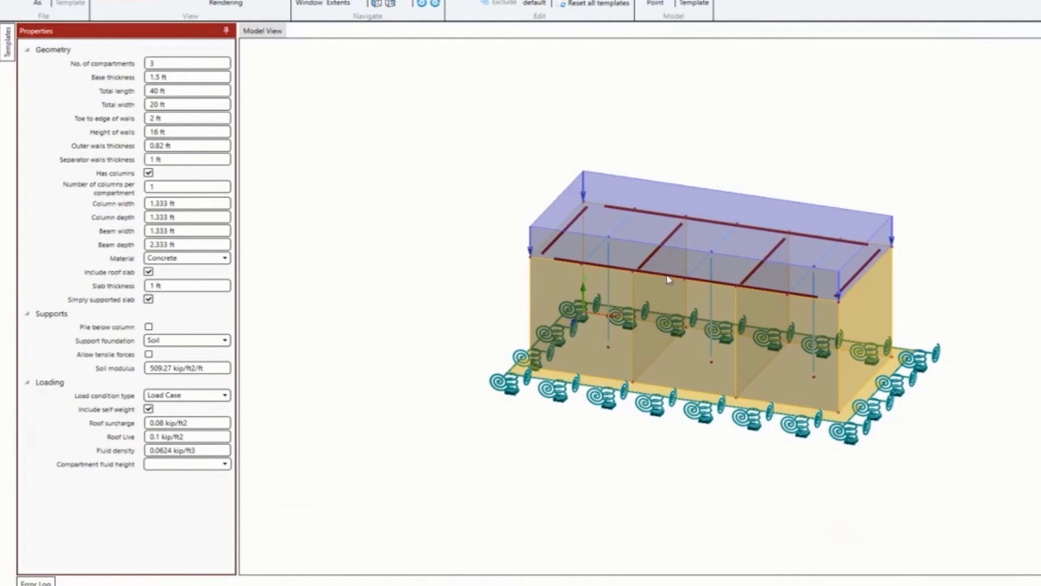
Turn off the simply supported slab option, keeping Soil as the support foundation and Load Case as the load condition type
left_click(149, 299)
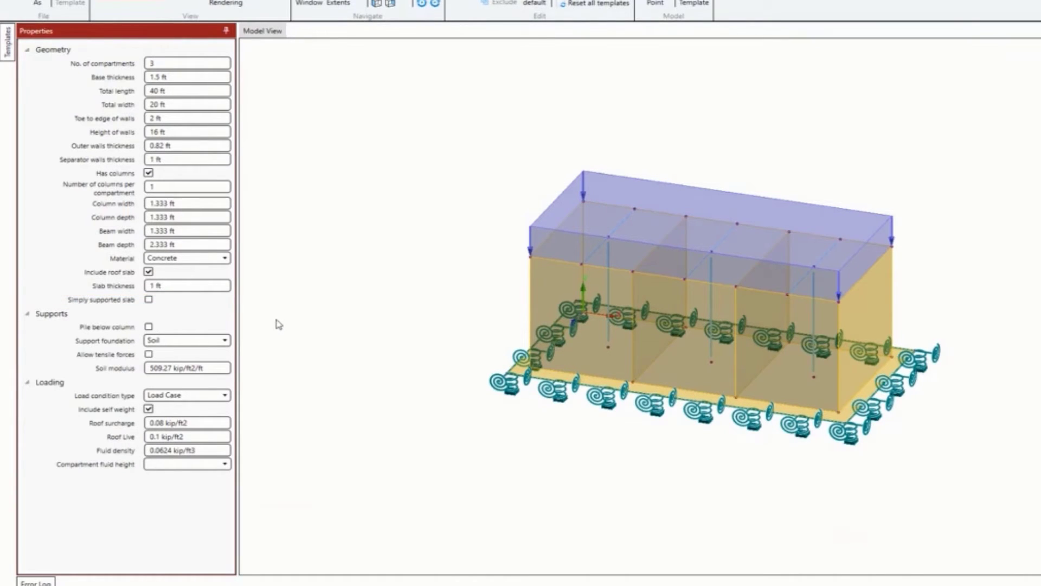
left_click(164, 341)
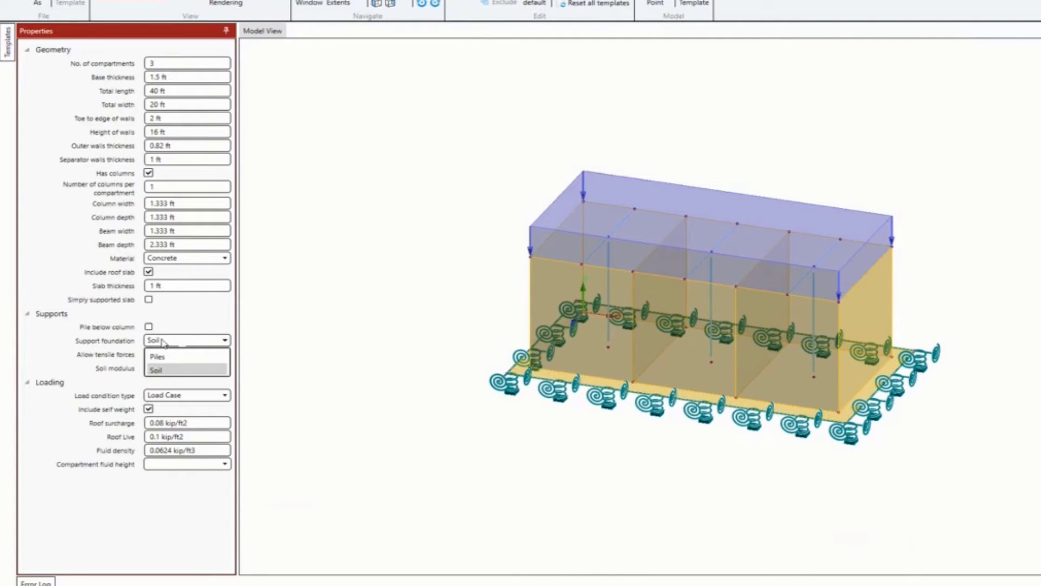
left_click(163, 369)
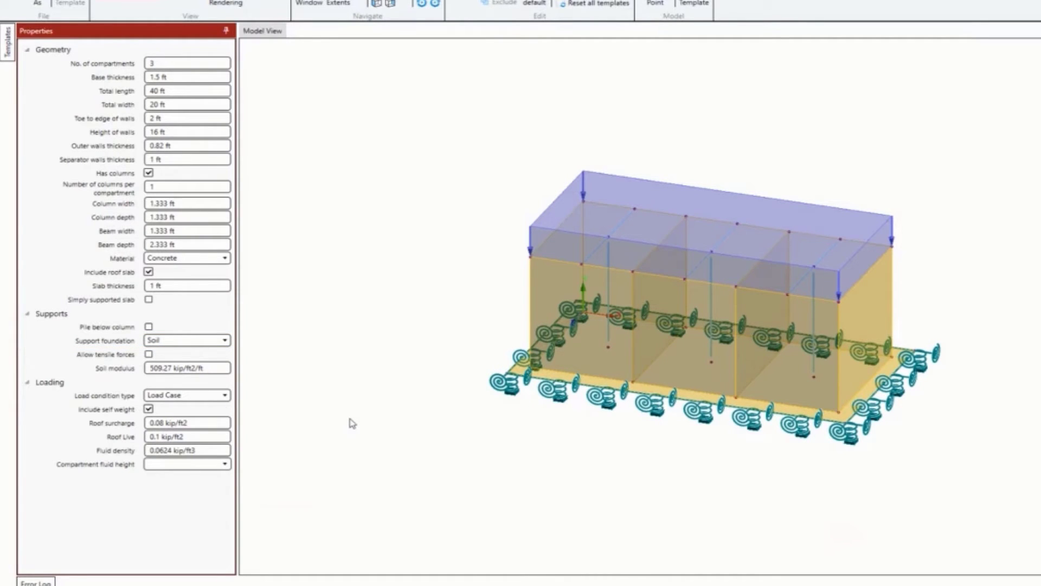
left_click(201, 396)
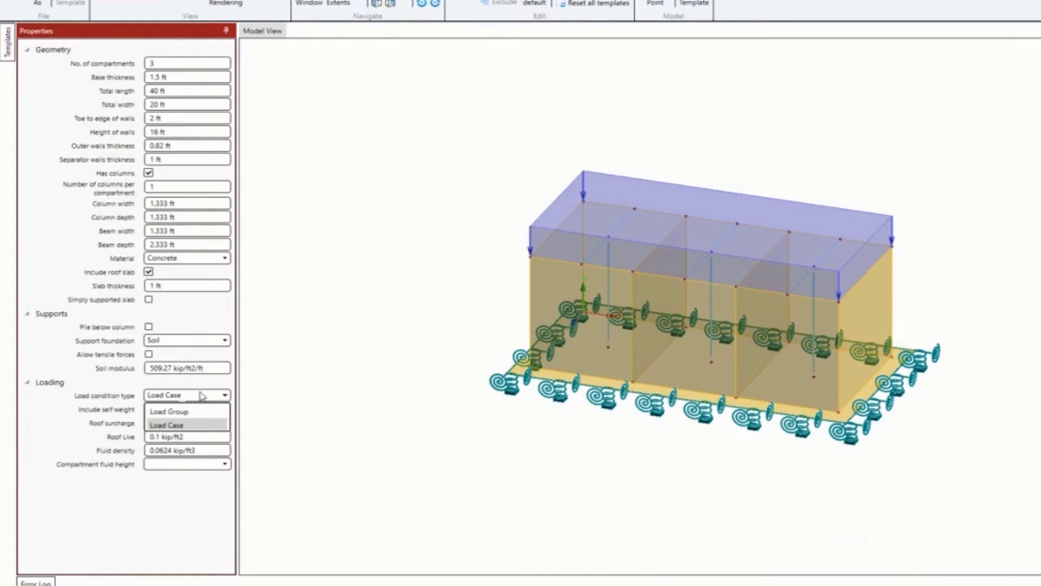
left_click(201, 396)
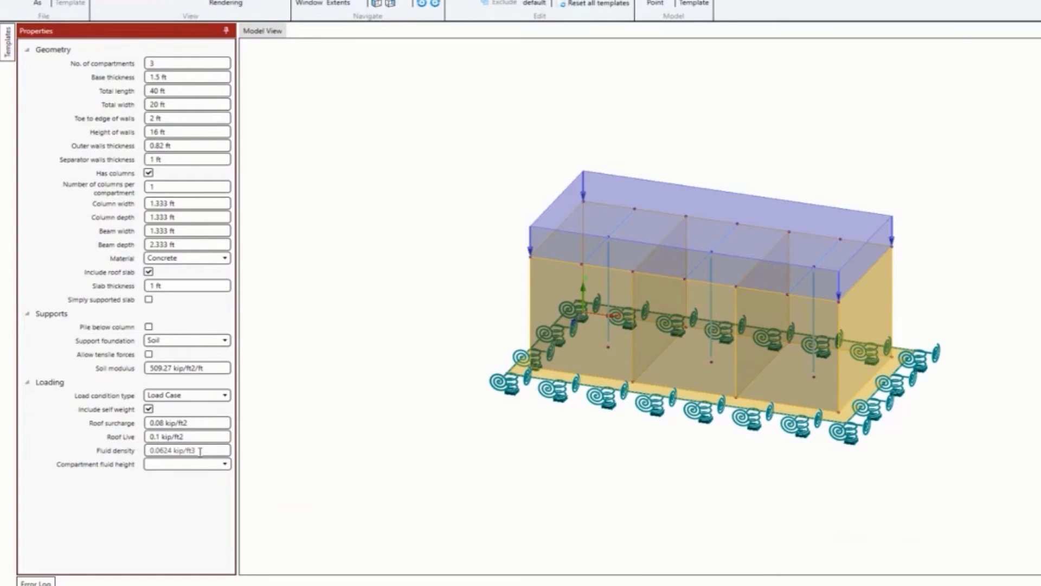
Add a fluid height of 150 in for the tank's third compartment and accept the height table
left_click(225, 464)
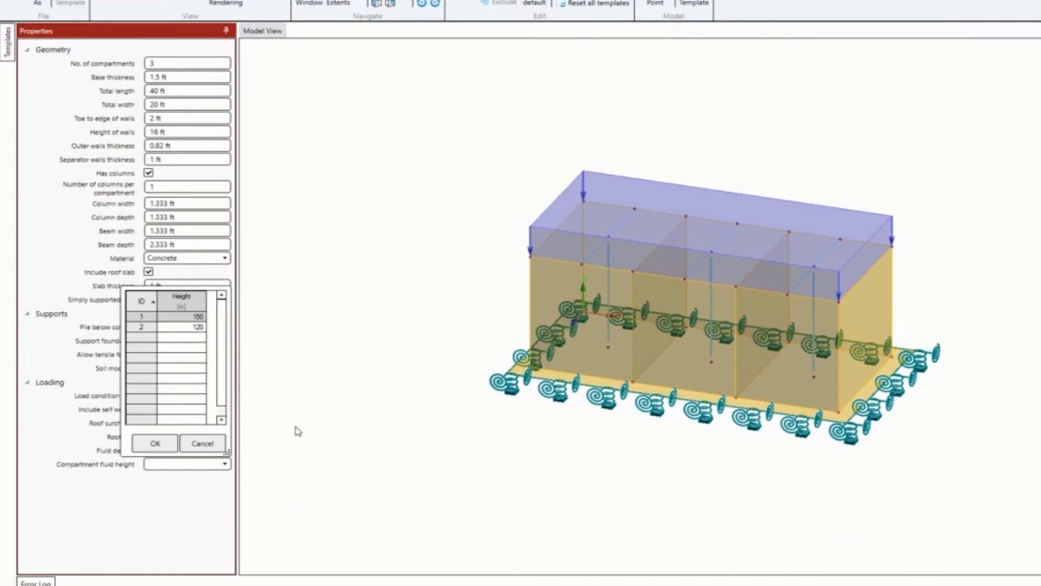
left_click(175, 328)
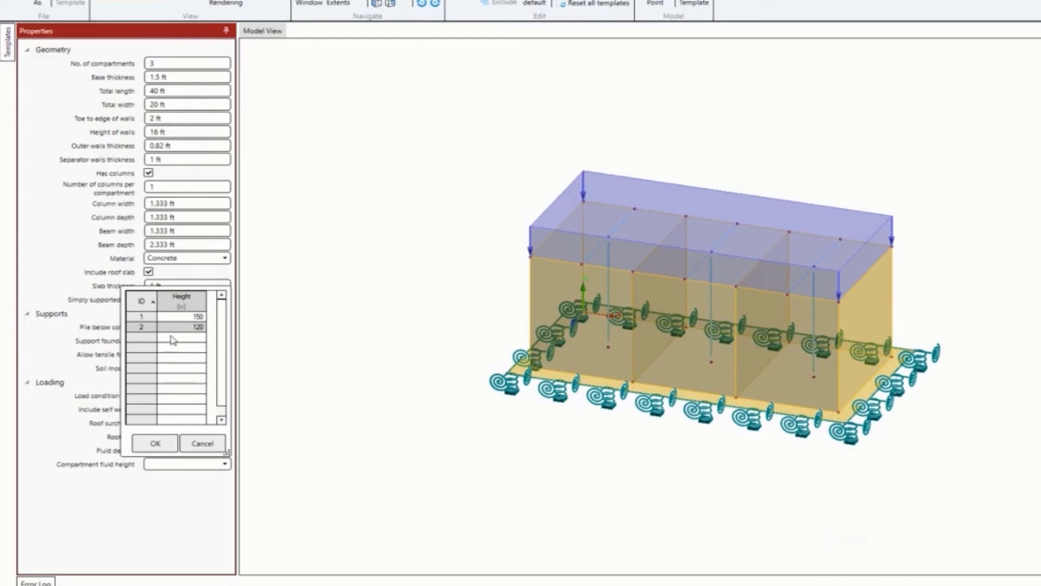
left_click(171, 337)
type("150")
left_click(169, 356)
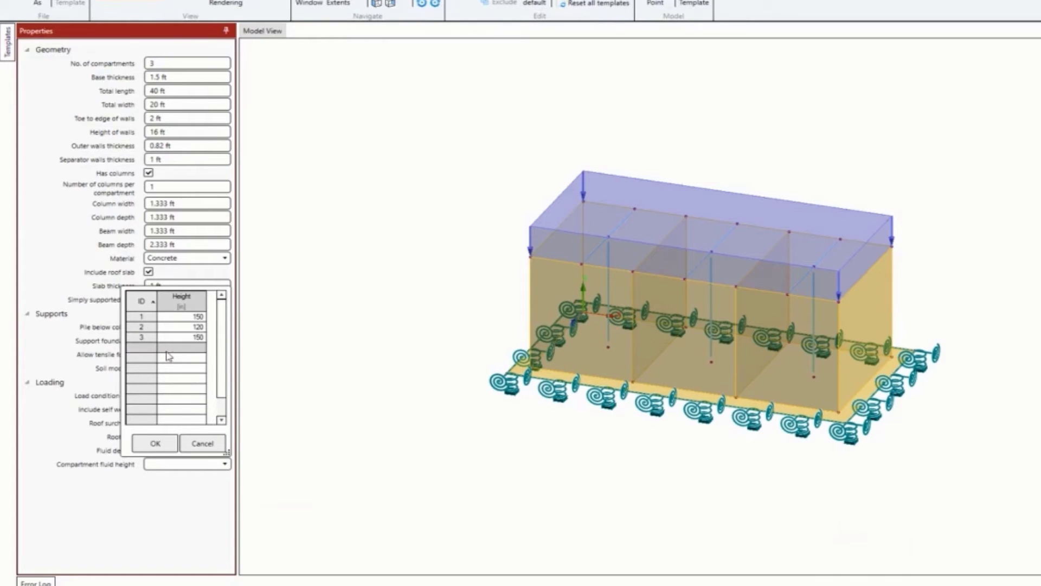
left_click(140, 444)
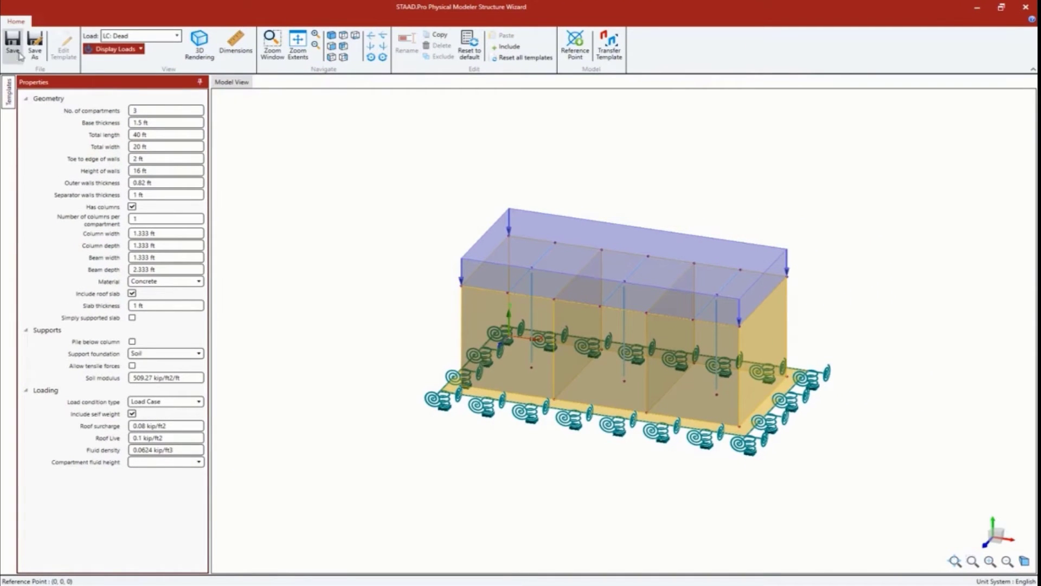
Save the tank template and set its reference point at the base slab's front corner with the lowest X
left_click(20, 54)
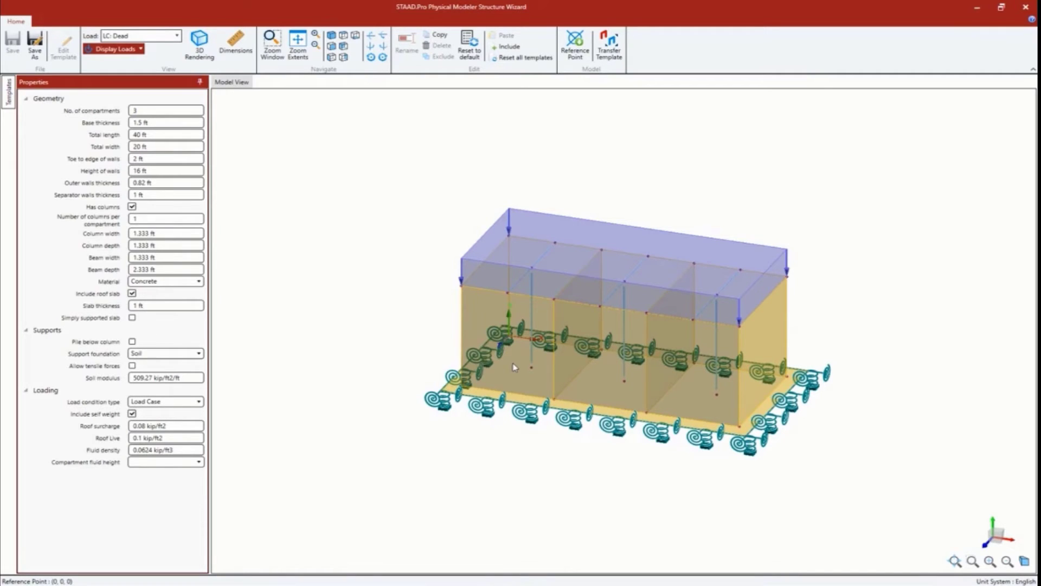
left_click(576, 46)
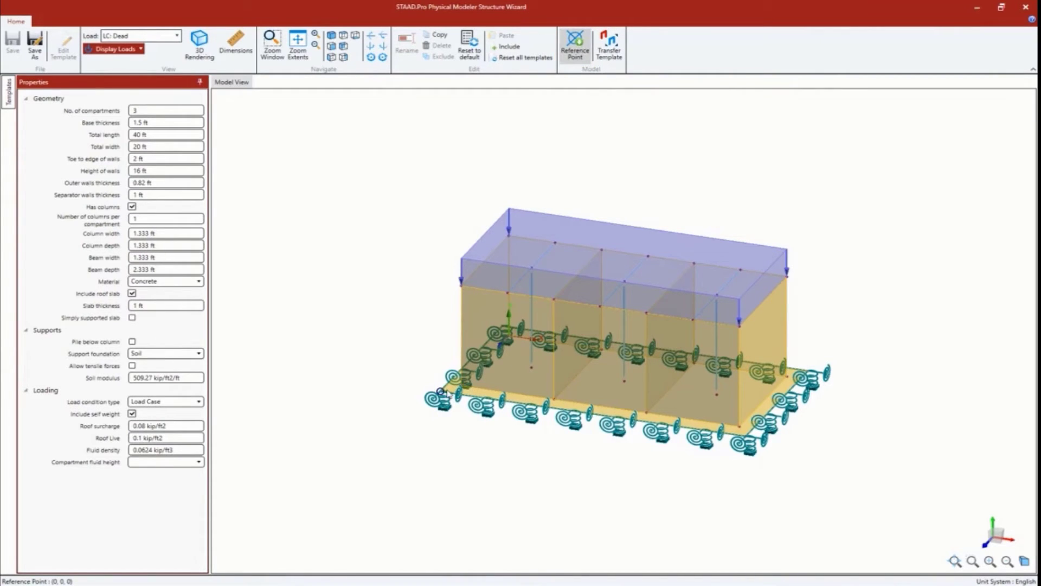
left_click(444, 392)
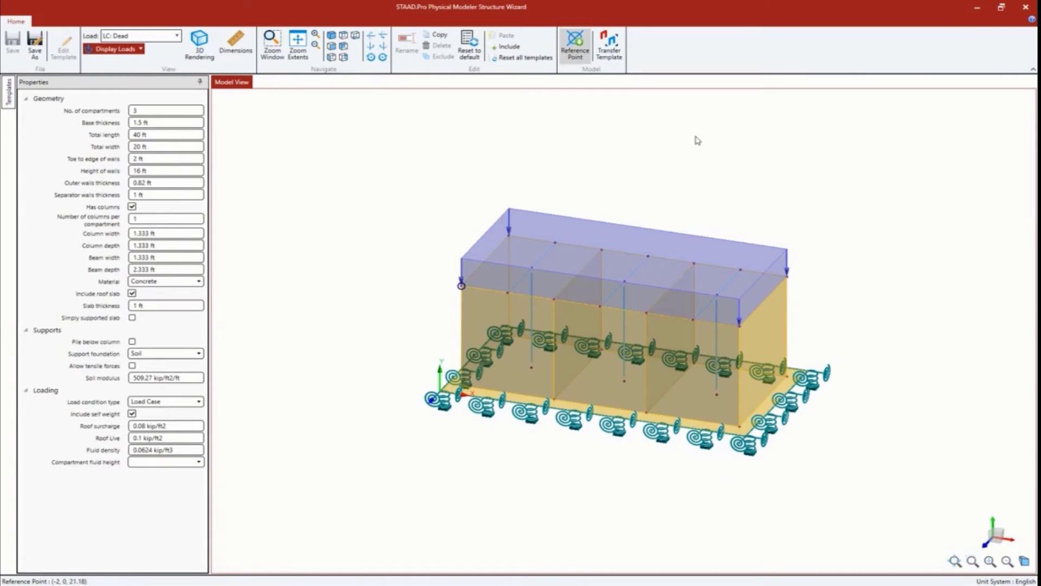
Transfer the tank template into the physical model, previewing it in isometric view and inserting it at 0, 0, 0 ft in the WCS
left_click(607, 42)
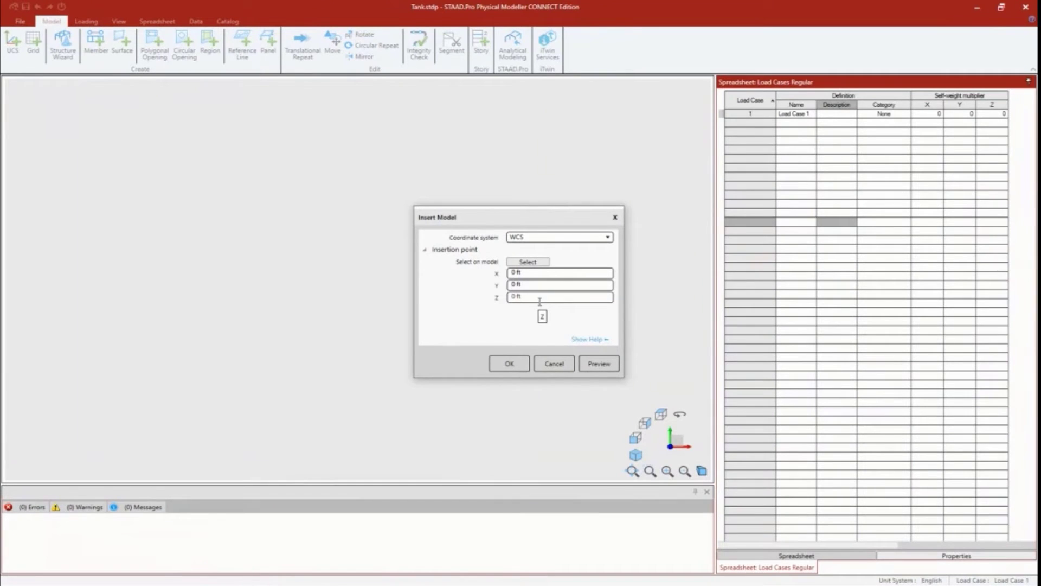
left_click_drag(540, 223, 729, 202)
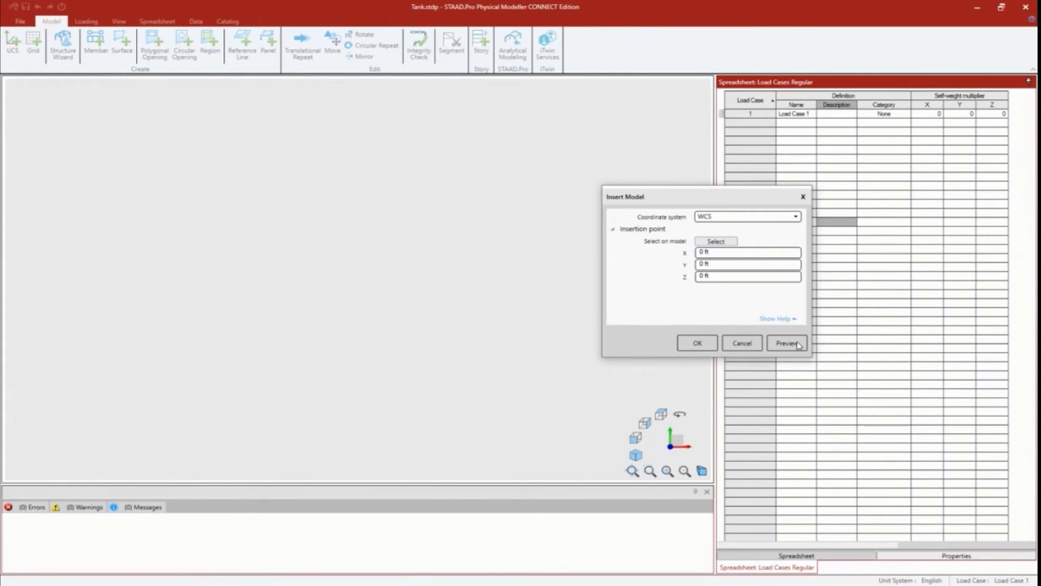
left_click(797, 343)
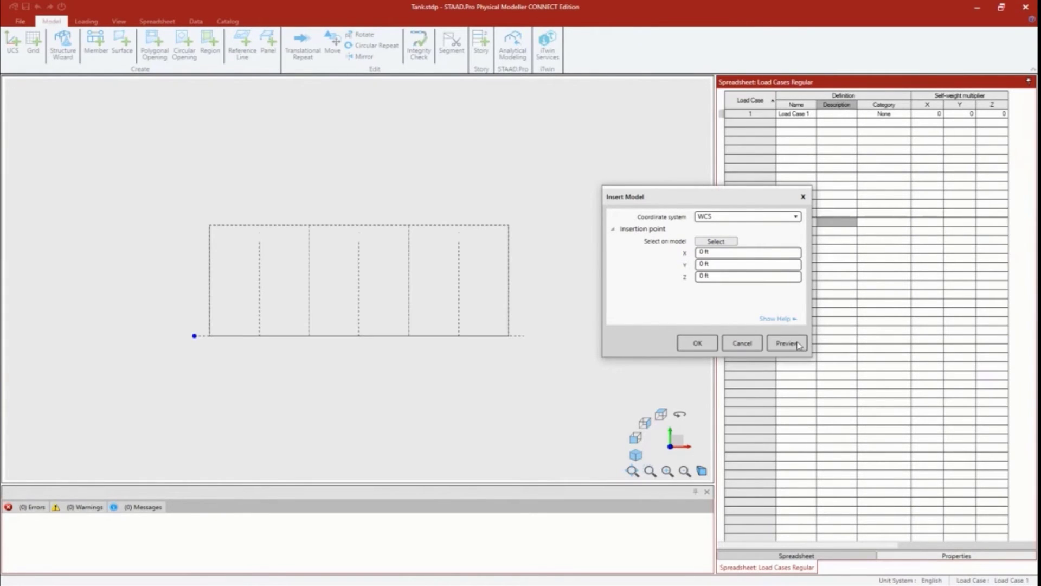
left_click(635, 455)
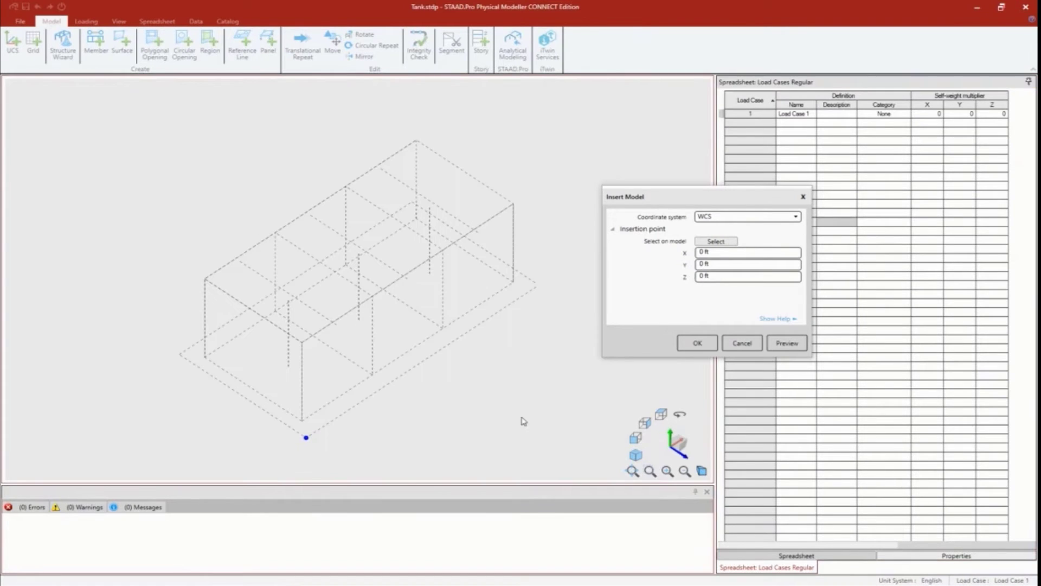
left_click(698, 343)
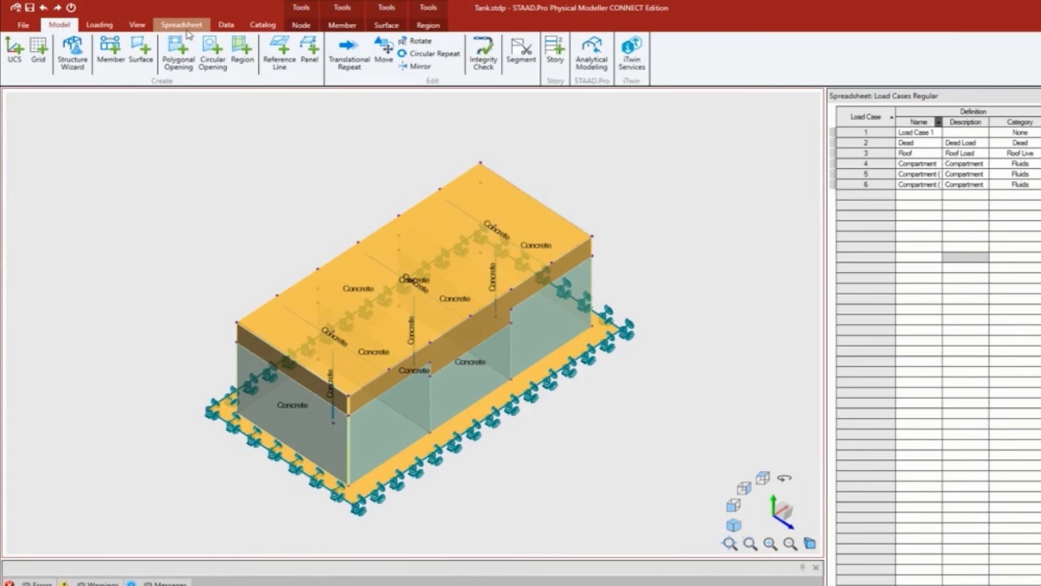
Review the tank's surface tables for surface definitions, properties, edge restraints and corner restraints, finishing on the edge restraints
left_click(184, 25)
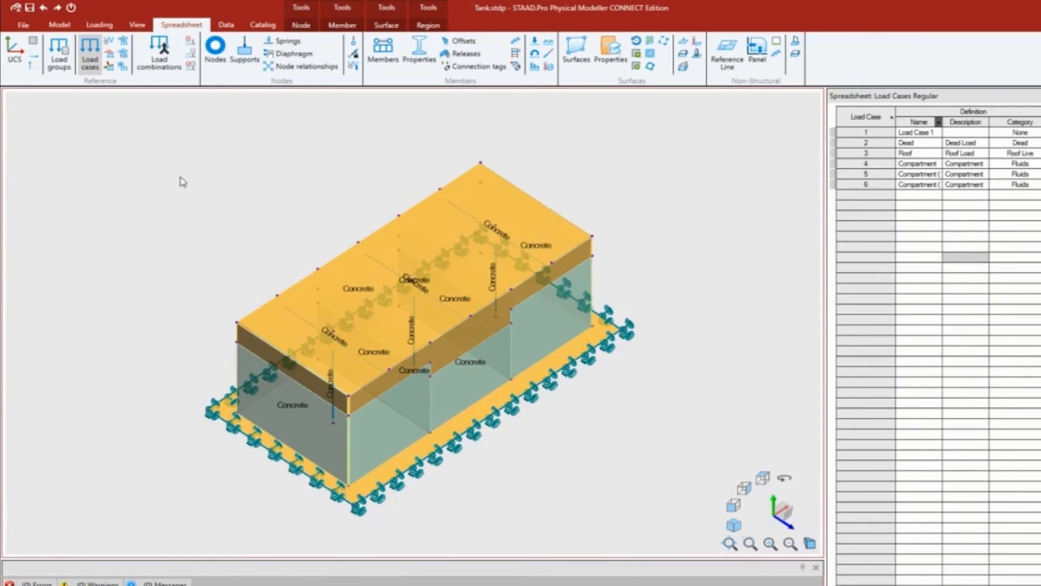
left_click(573, 51)
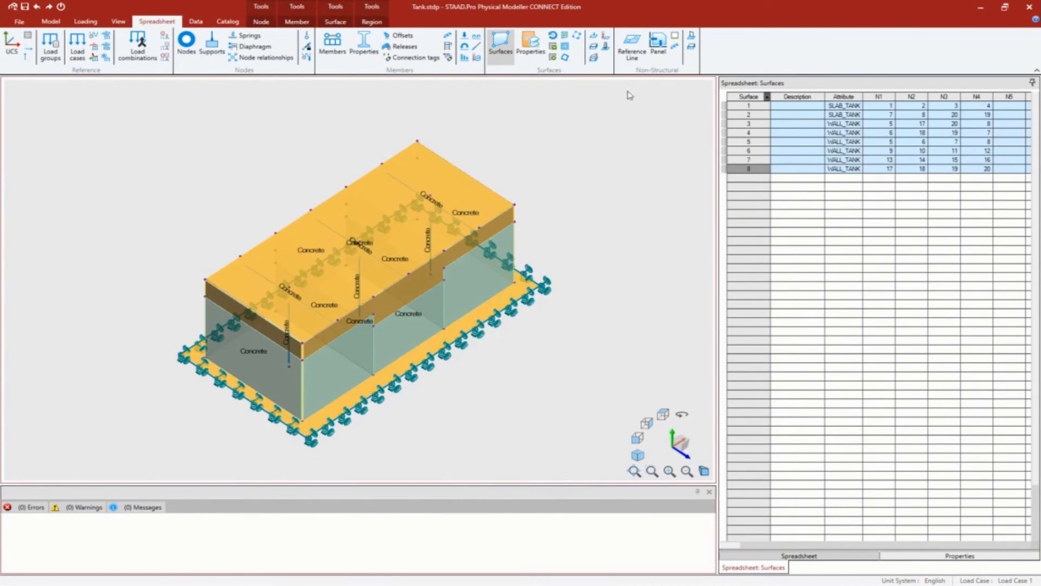
left_click(531, 52)
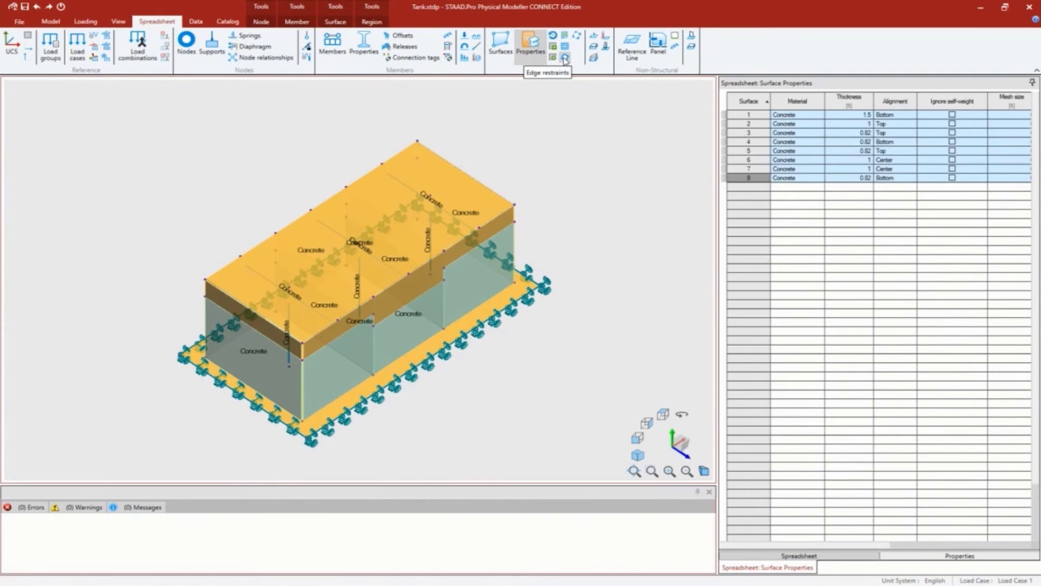
left_click(564, 58)
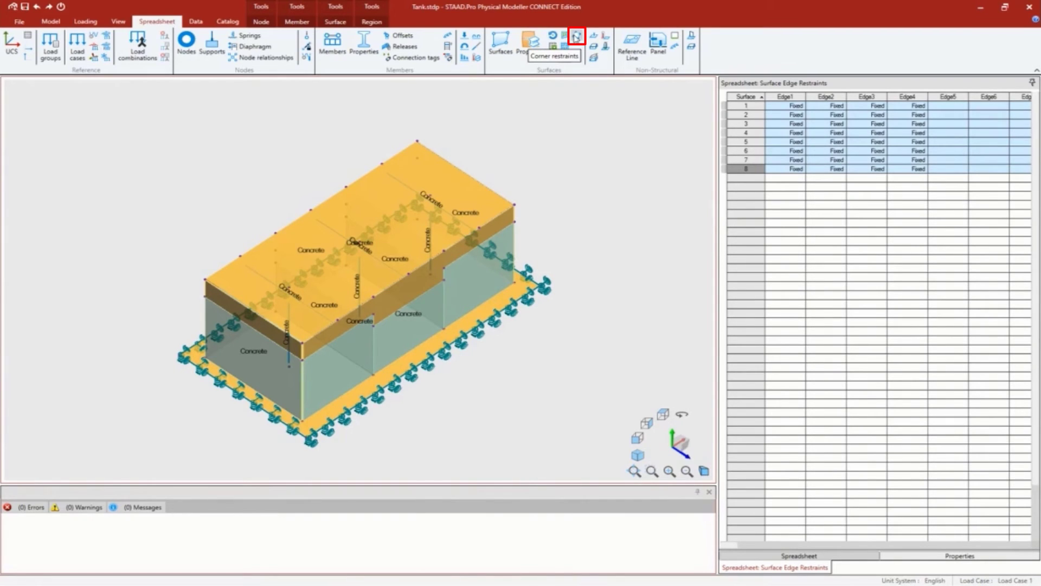
left_click(576, 37)
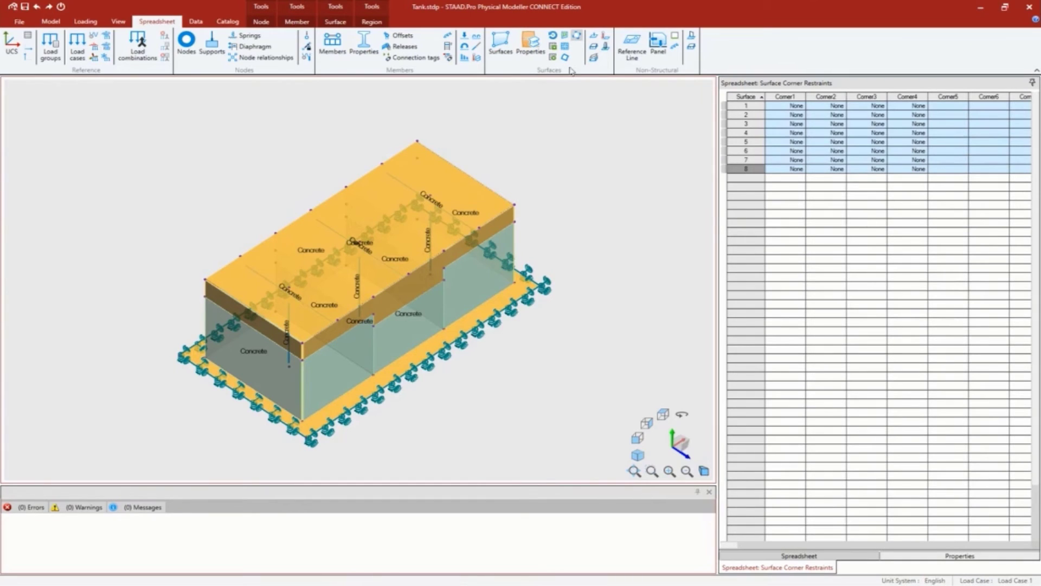
left_click(565, 57)
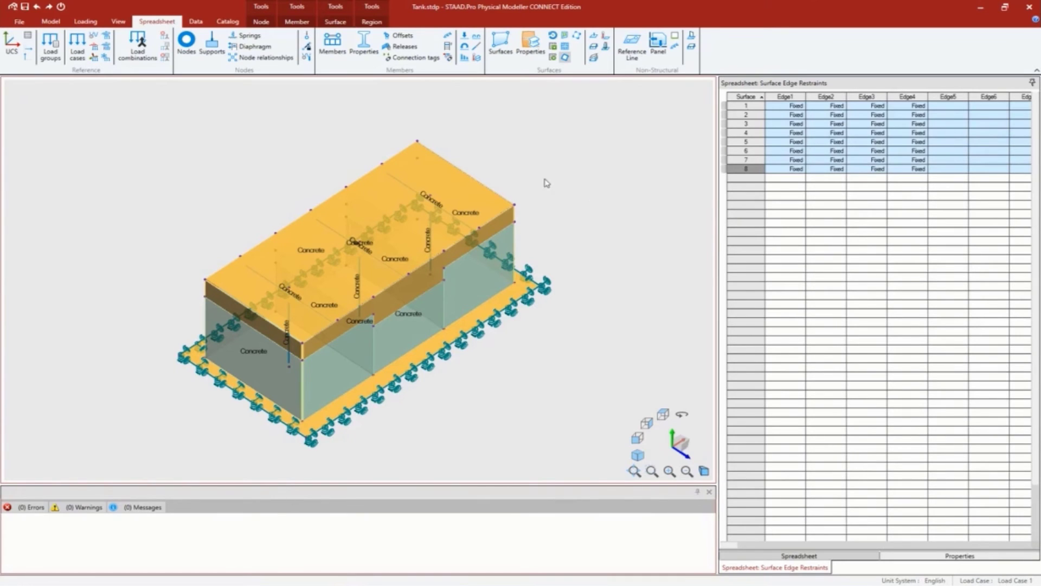
Display the Dead and Roof load cases on the tank, checking the option for showing load values
left_click(81, 24)
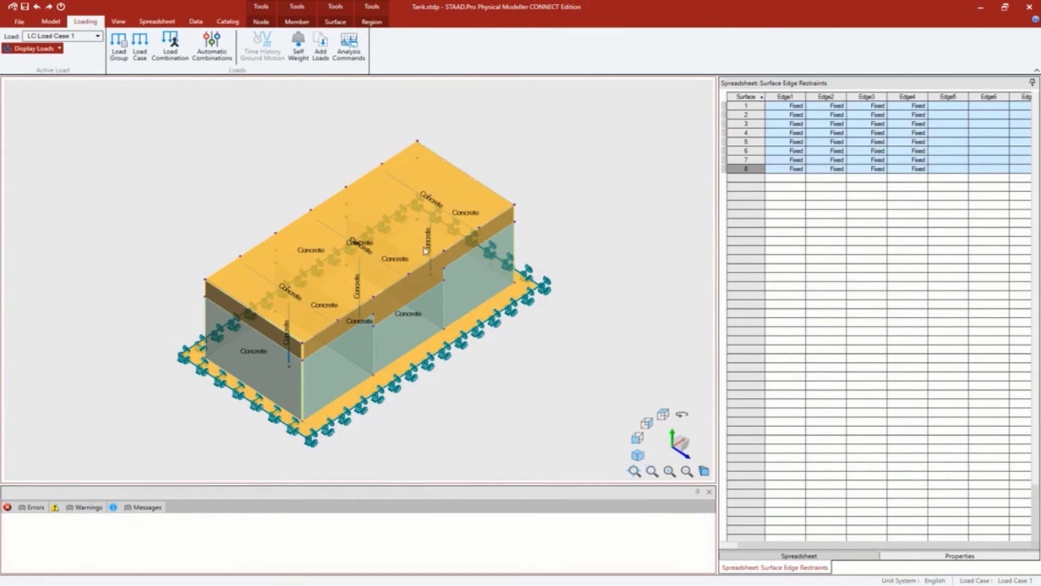
left_click(99, 37)
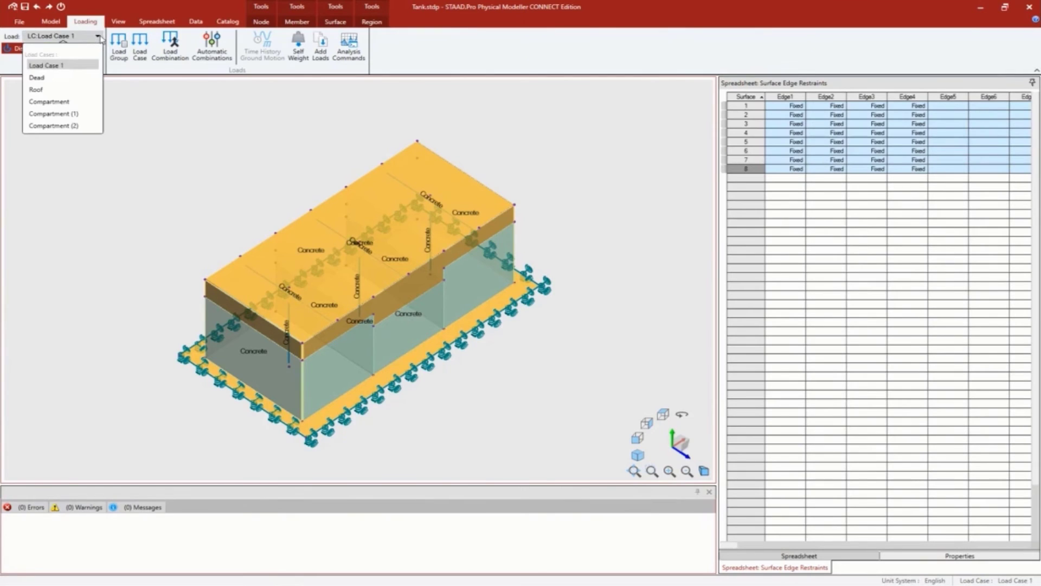
left_click(35, 78)
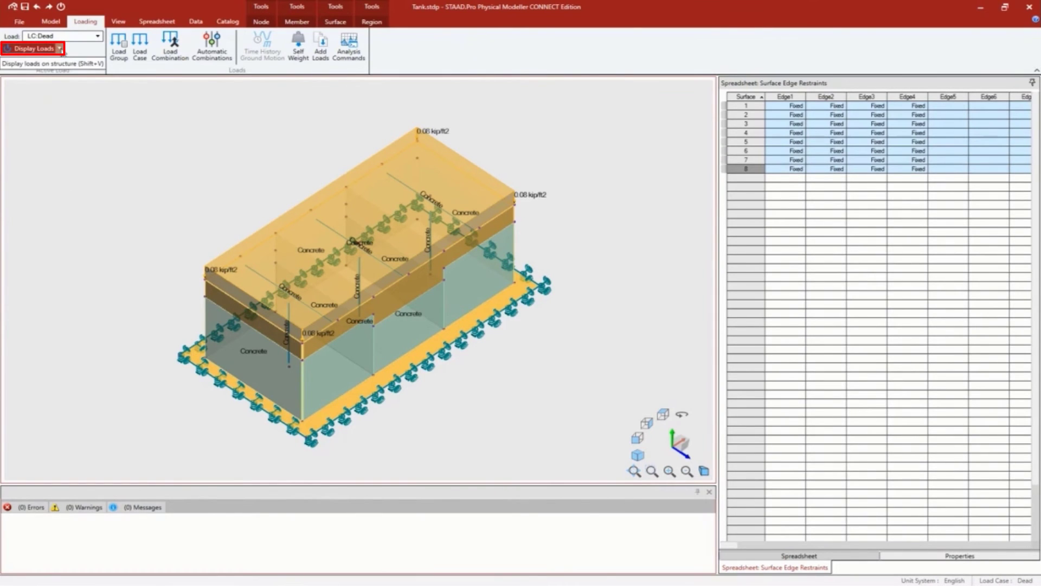
left_click(60, 49)
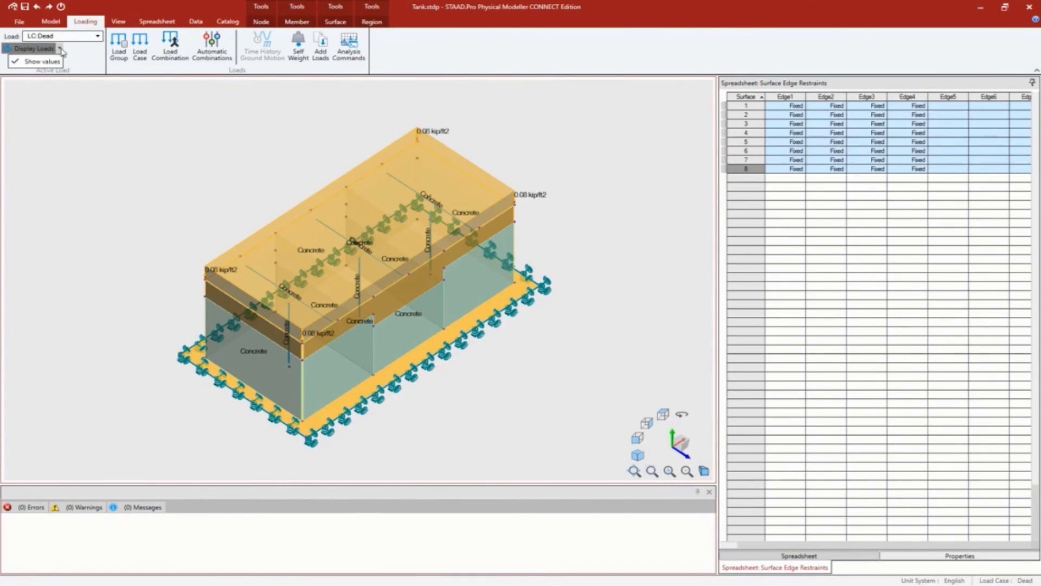
left_click(61, 49)
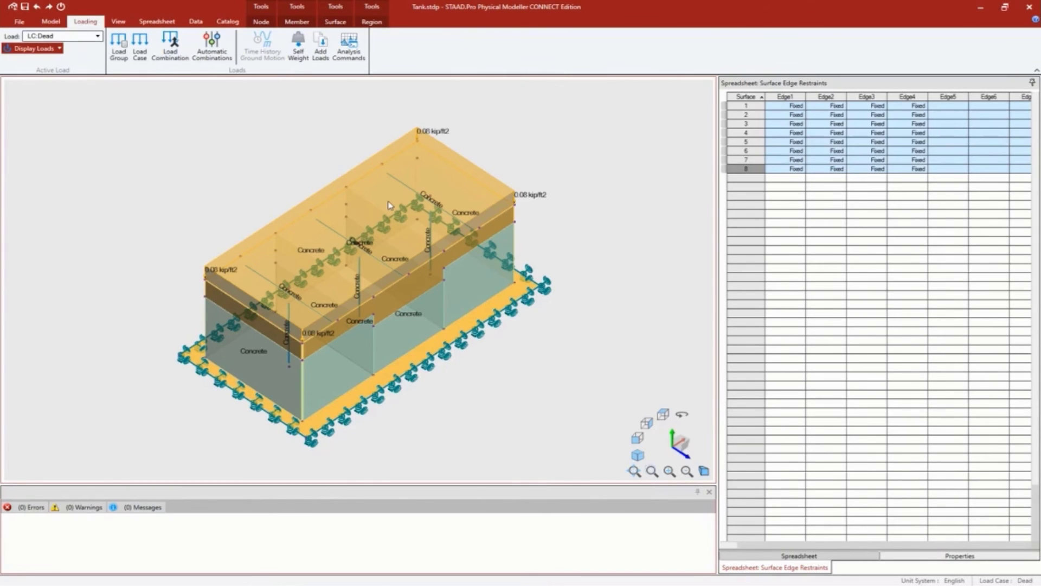
left_click(98, 36)
left_click(35, 81)
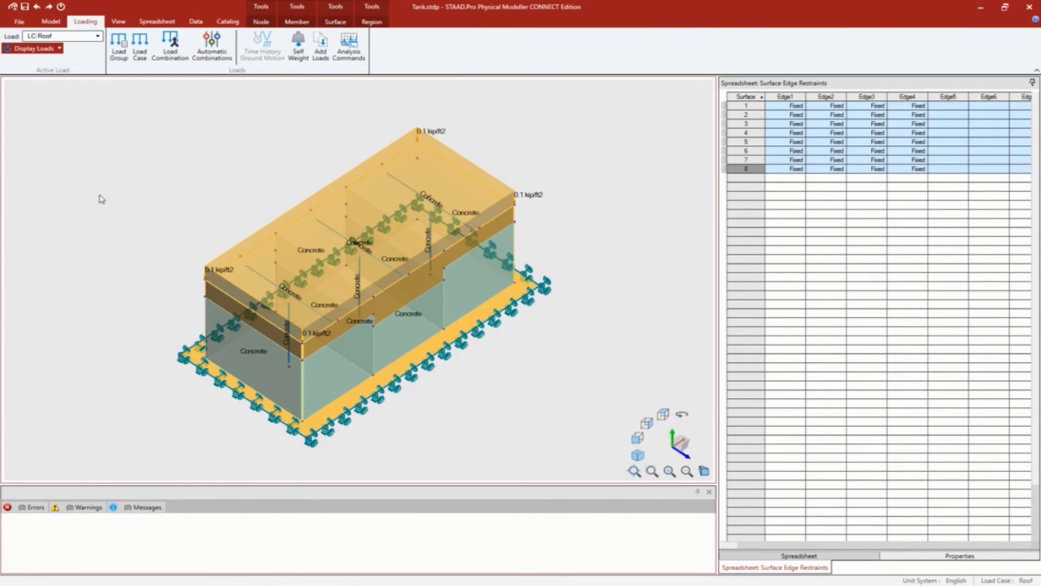
Display the fluid loads of the Compartment, Compartment (1) and Compartment (2) load cases one after another
left_click(93, 36)
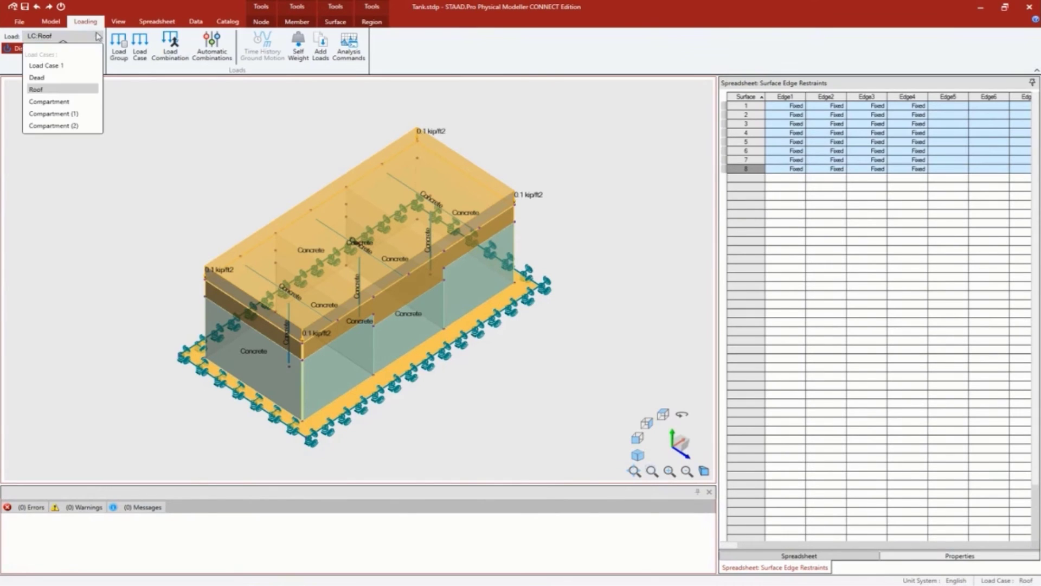
left_click(55, 101)
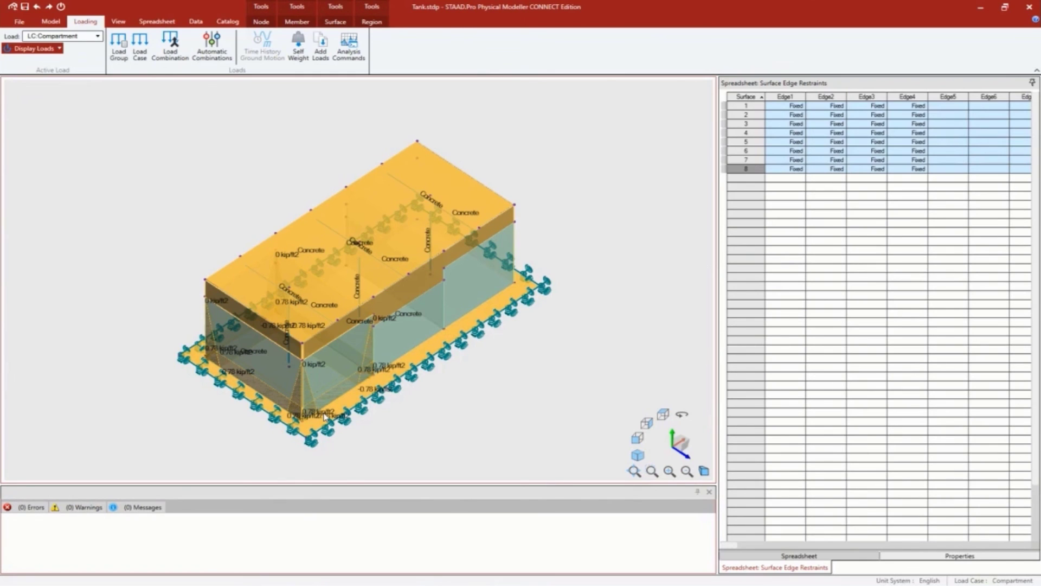
left_click(97, 36)
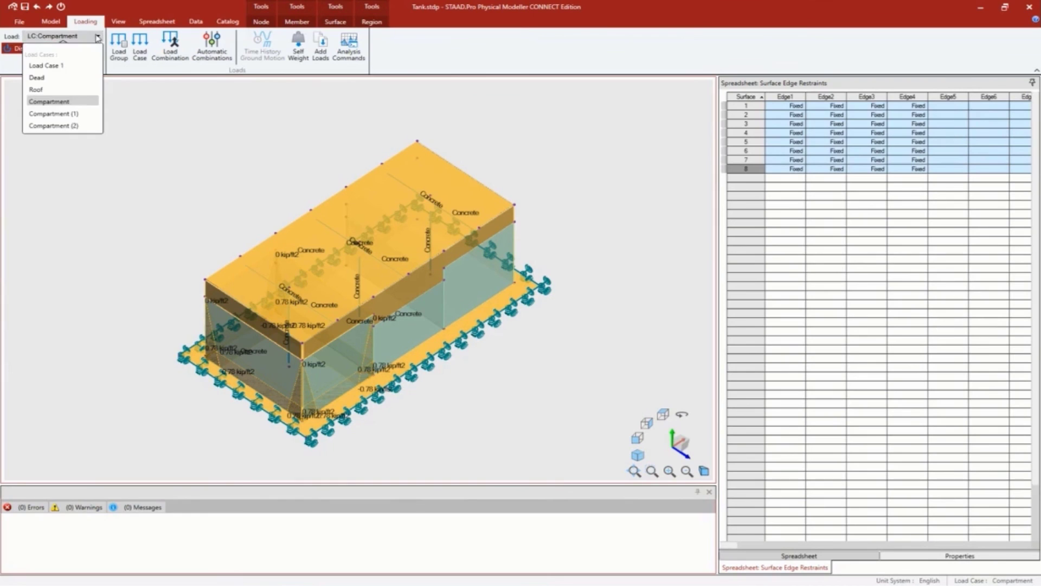
left_click(75, 114)
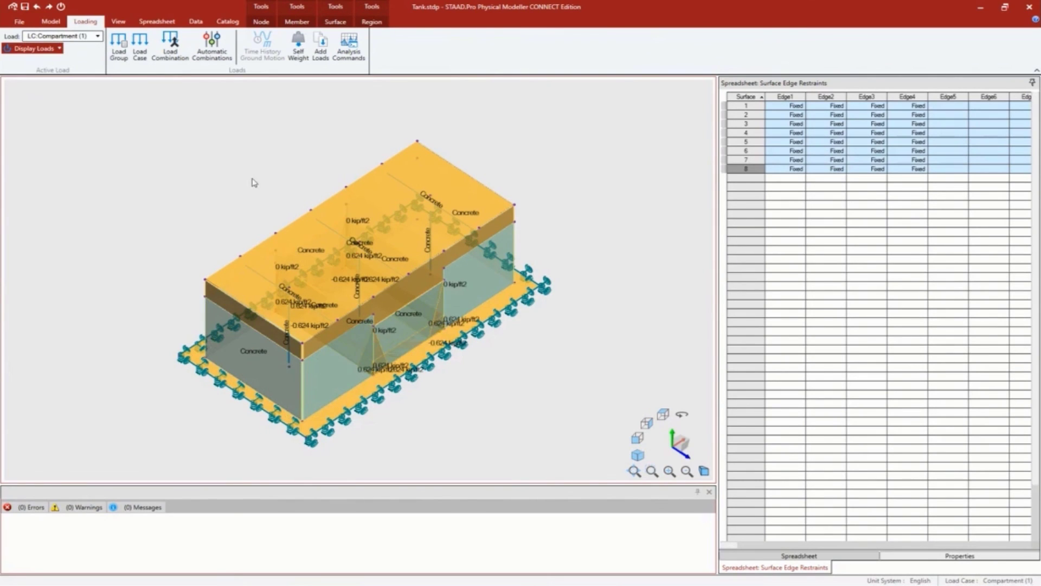
left_click(98, 36)
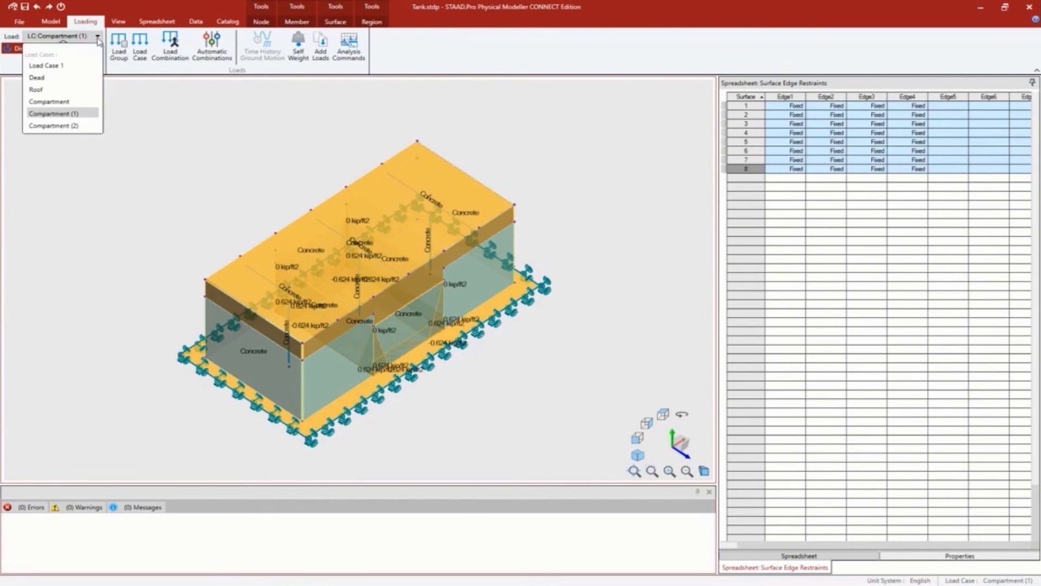
left_click(84, 133)
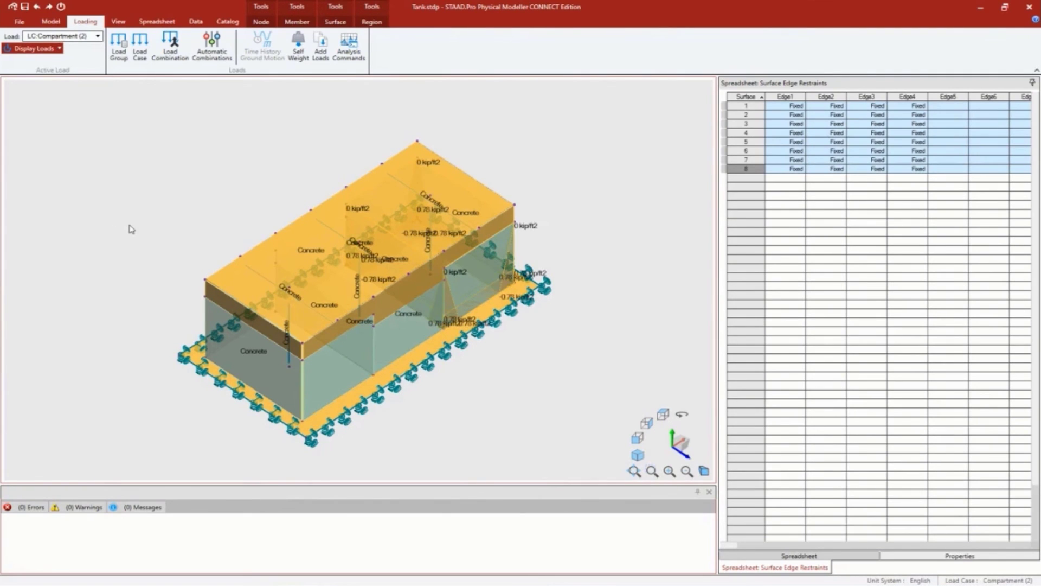